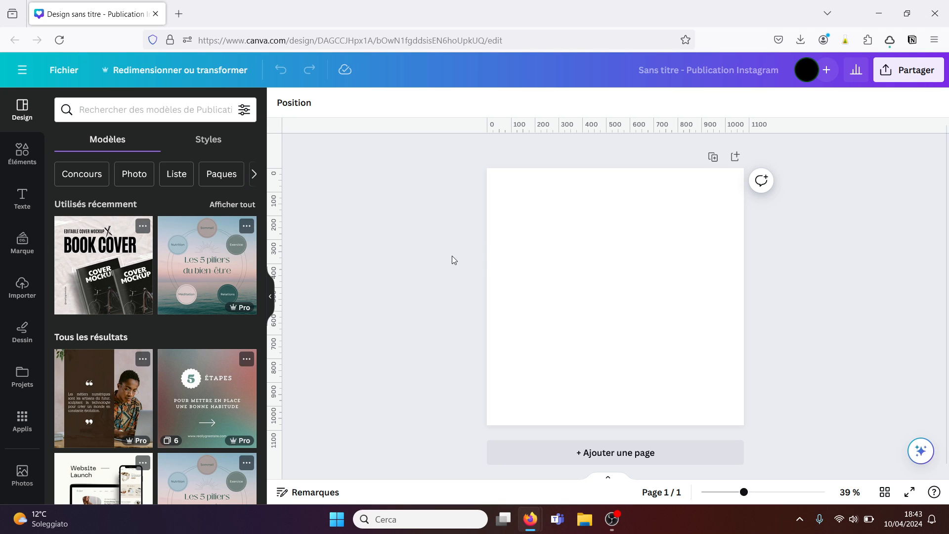
Add the recently used photo of the yellow question-mark sticky note to the blank page
click(21, 159)
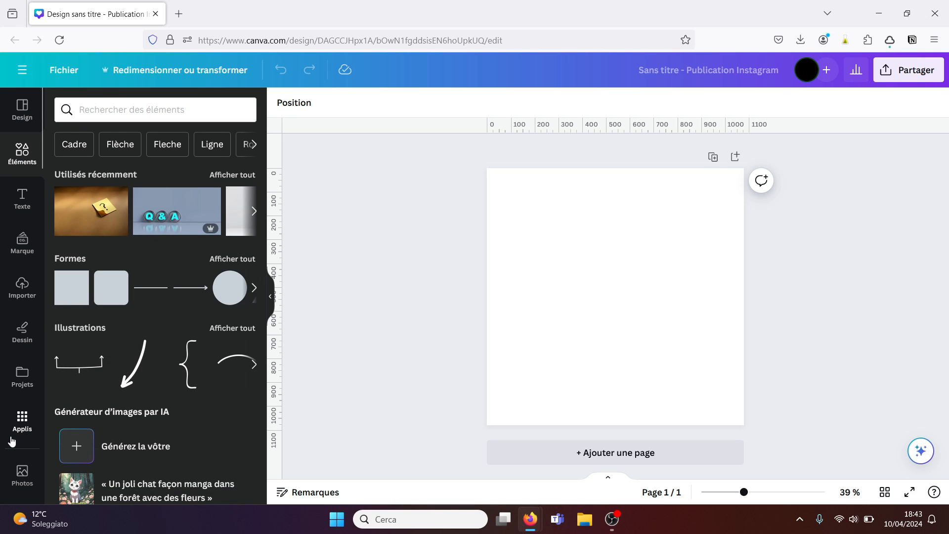
click(84, 213)
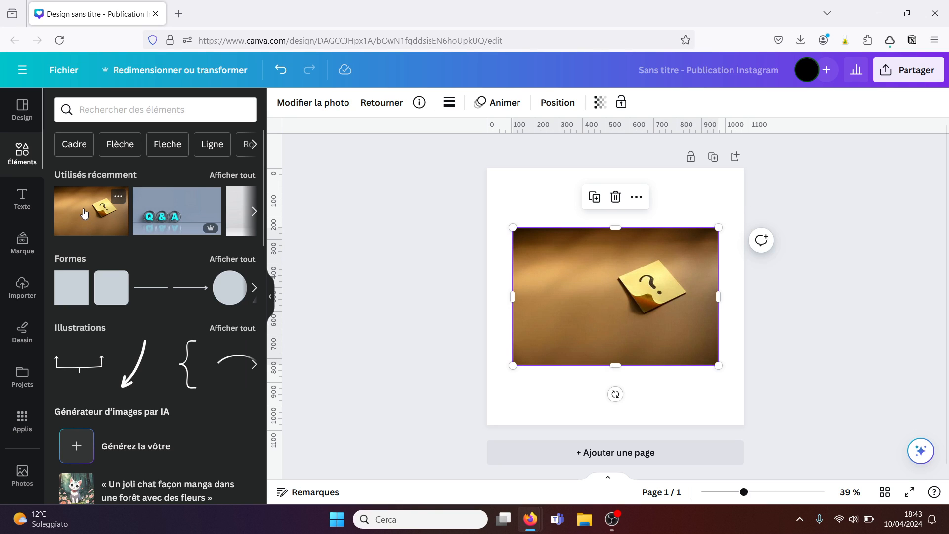
click(827, 307)
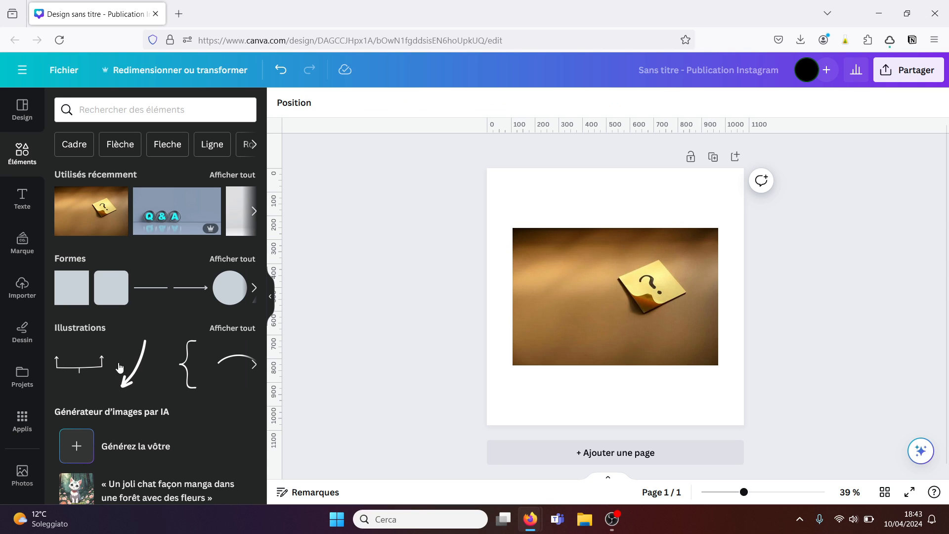
Open the Skew Image app and load the sticky-note photo from the design into it
click(20, 421)
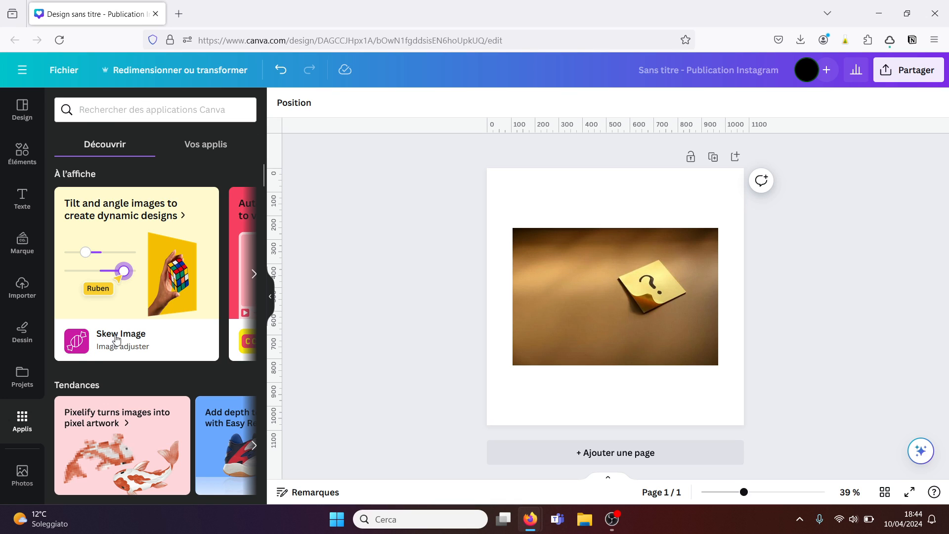
click(117, 276)
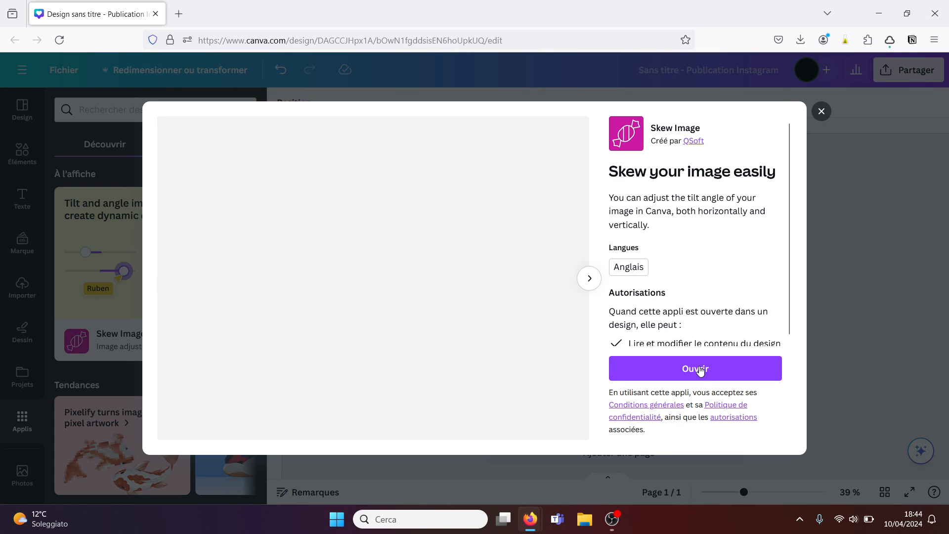
click(700, 371)
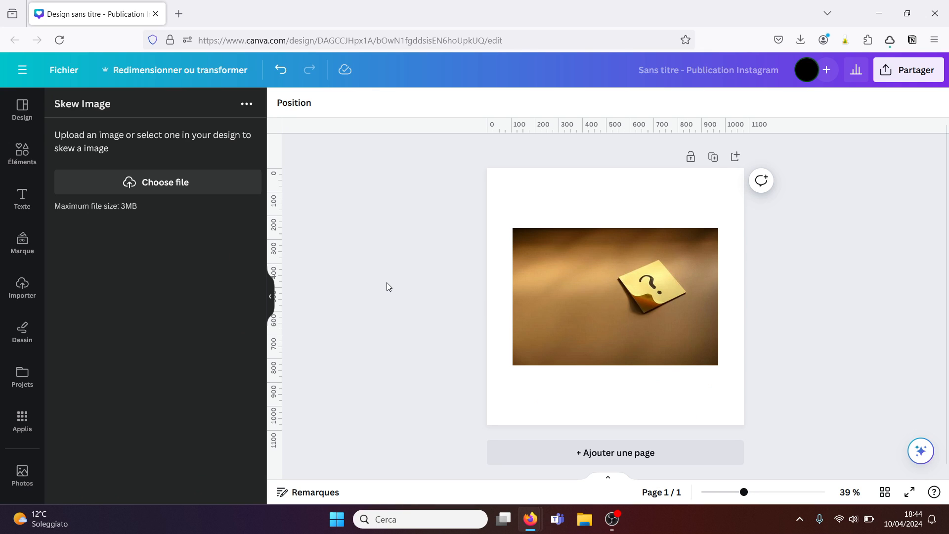
click(602, 286)
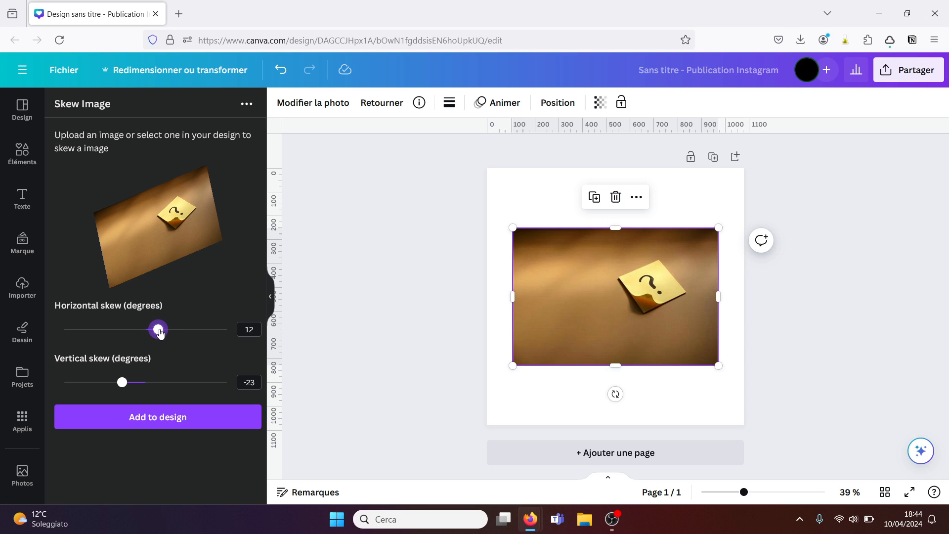
Skew the photo 11 degrees horizontally and -41 degrees vertically, and add the skewed version to the design
mouse_move(160, 332)
mouse_down()
mouse_move(171, 331)
mouse_move(160, 335)
mouse_up()
drag(122, 384, 102, 386)
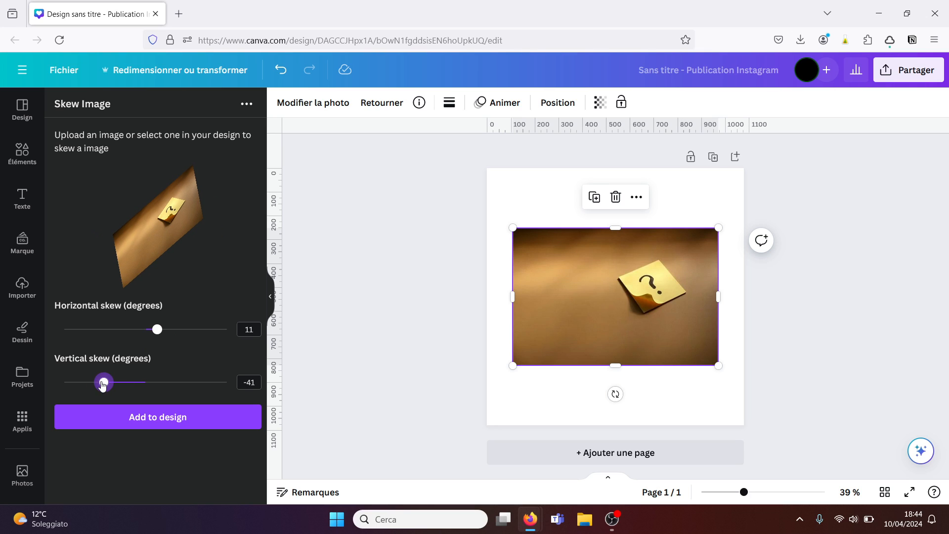
click(140, 420)
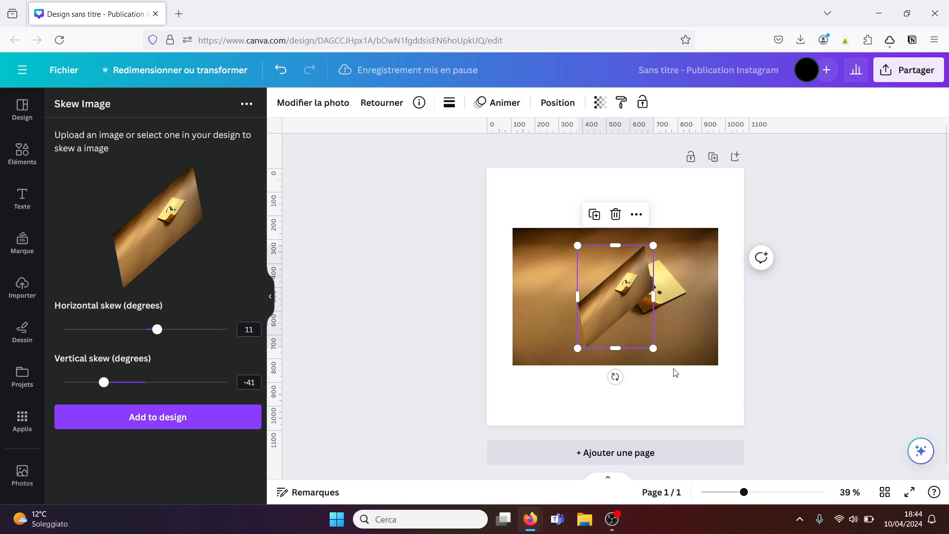
Add a second page and move the skewed photo from page 1 onto it
click(611, 453)
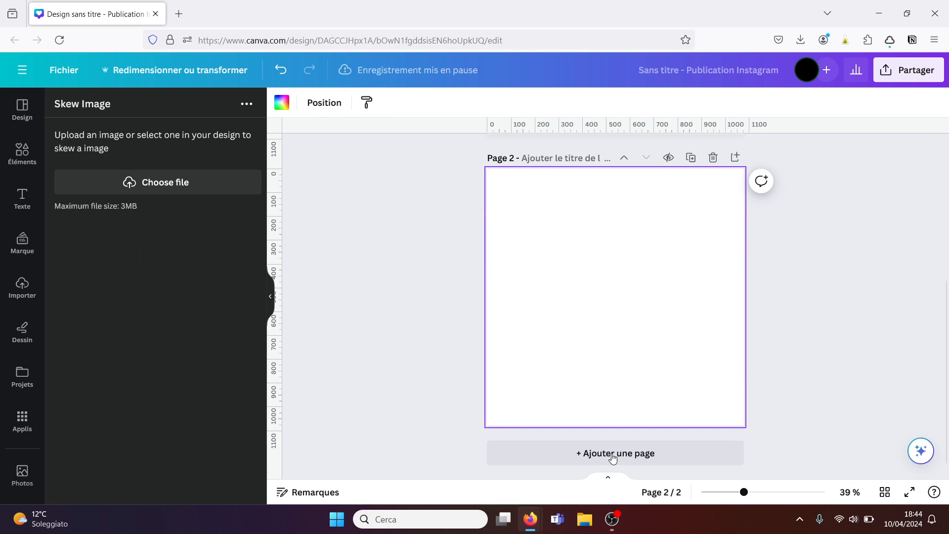
scroll(948, 267, up, 4)
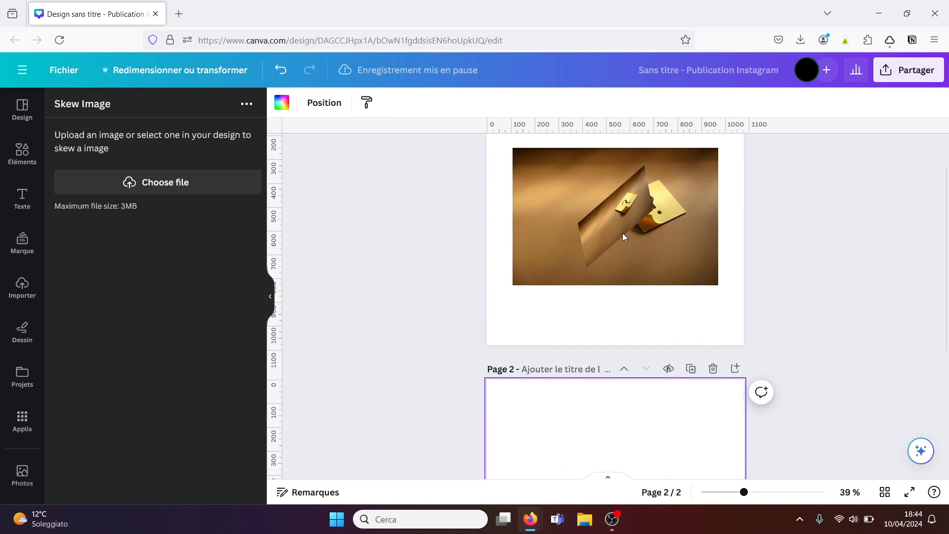
drag(614, 225, 580, 446)
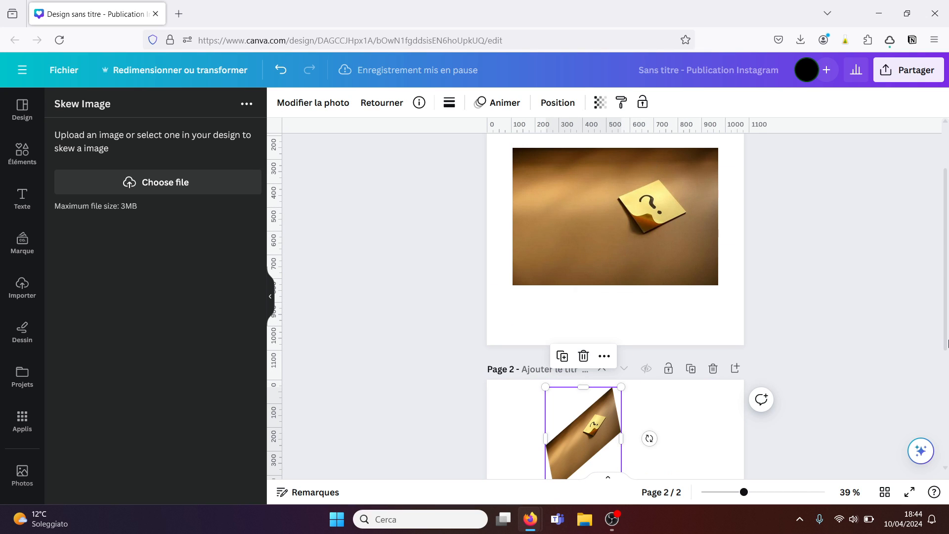
Enlarge the skewed photo on page 2 proportionally to about 630 px wide
scroll(948, 343, down, 3)
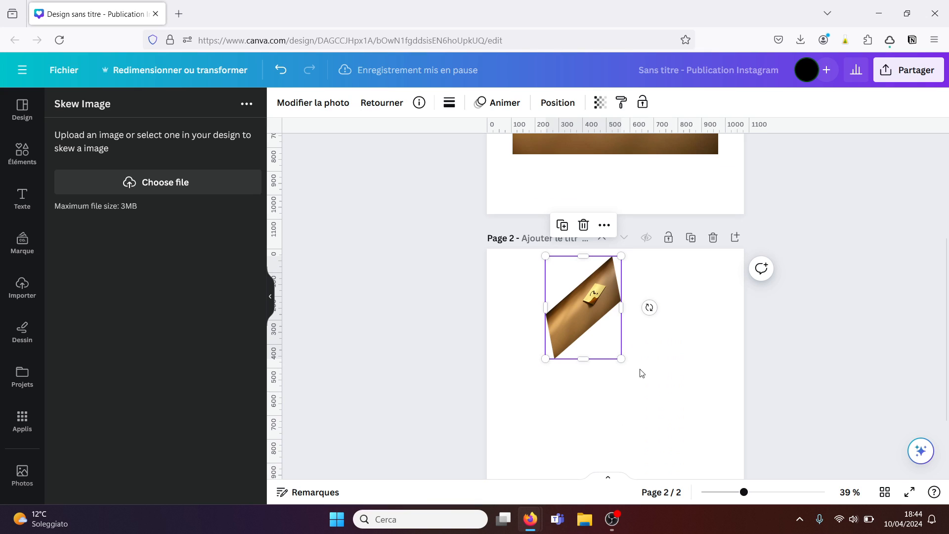
drag(621, 359, 708, 454)
click(839, 328)
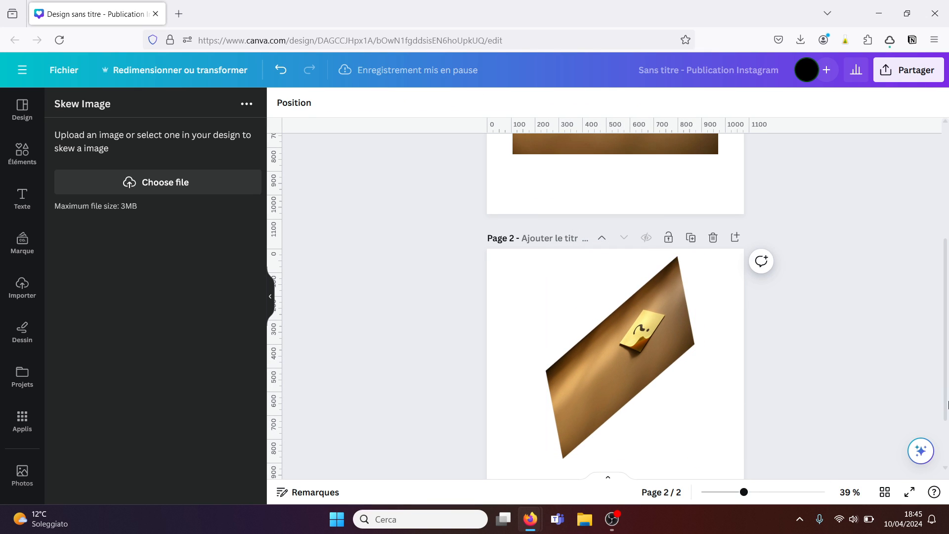
Delete the sticky-note photo from page 1 and insert it again from the recently used elements
drag(947, 404, 948, 292)
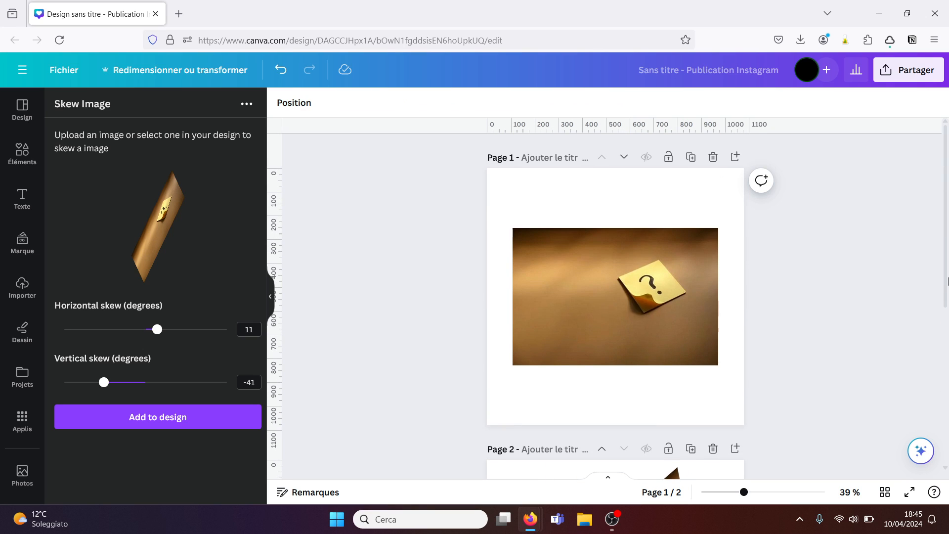
click(642, 330)
key(Delete)
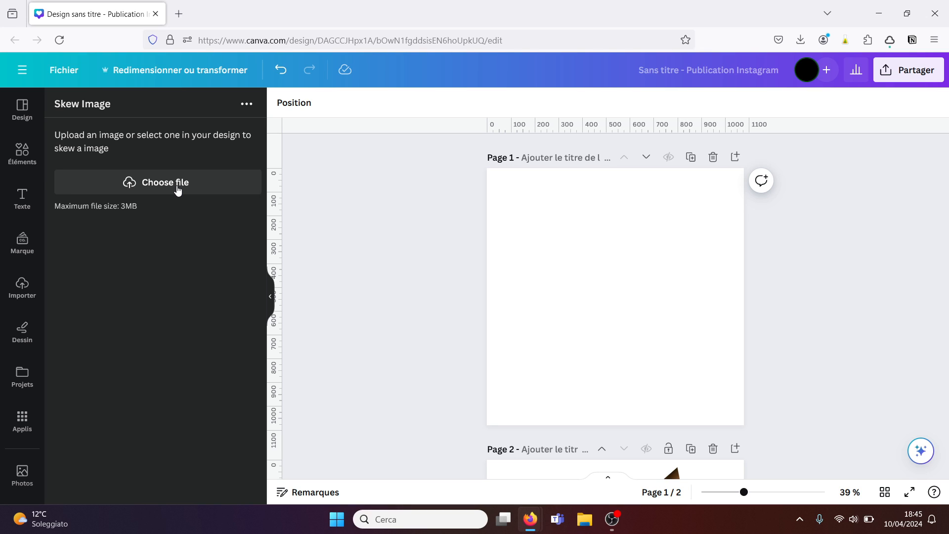
click(21, 158)
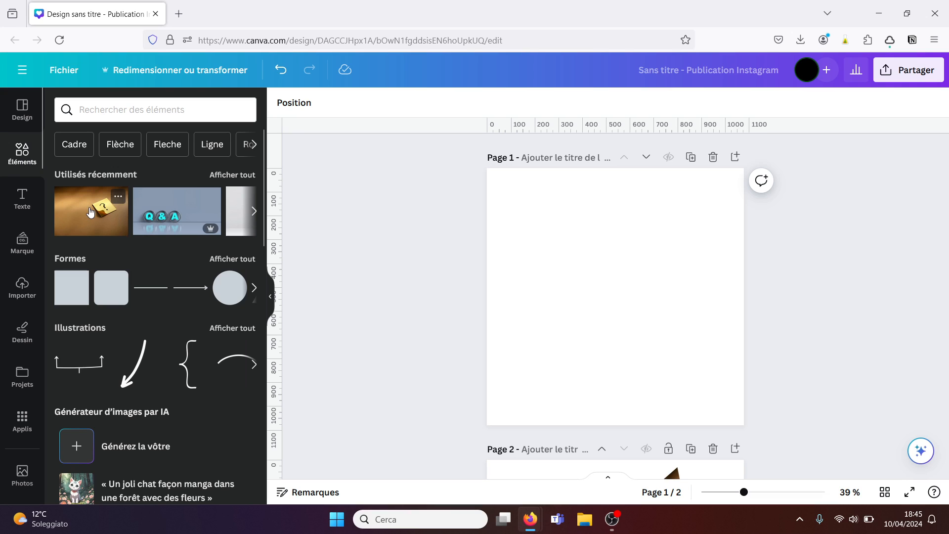
click(90, 212)
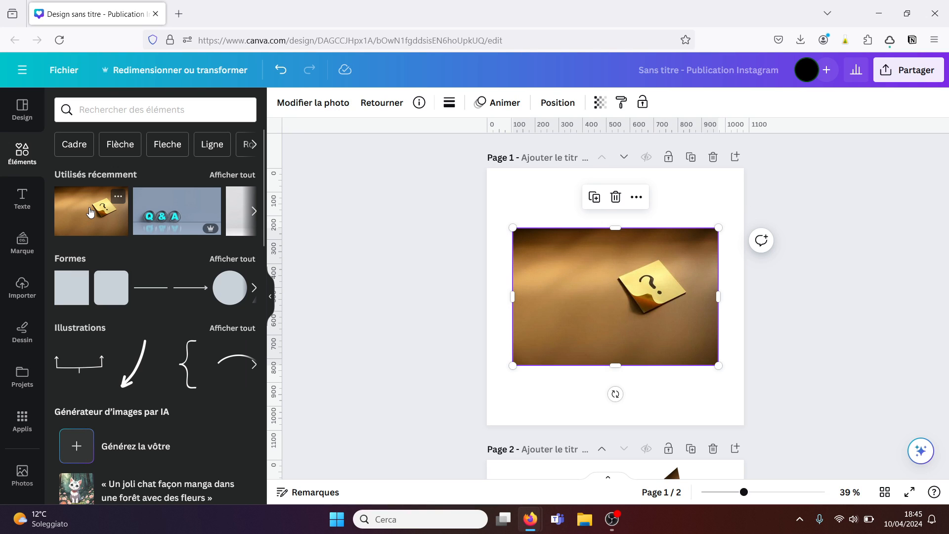
click(777, 287)
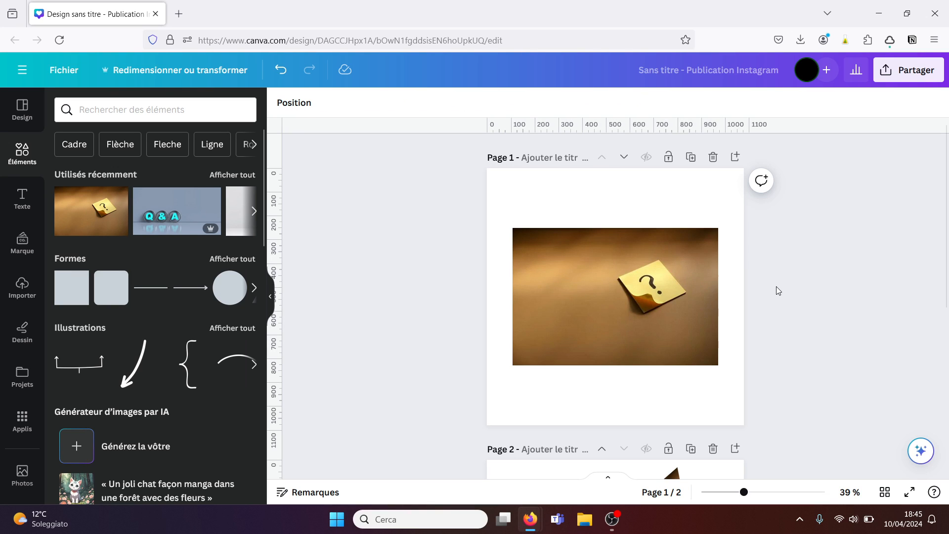
Find the Mockups app by searching the apps, and open it
click(22, 420)
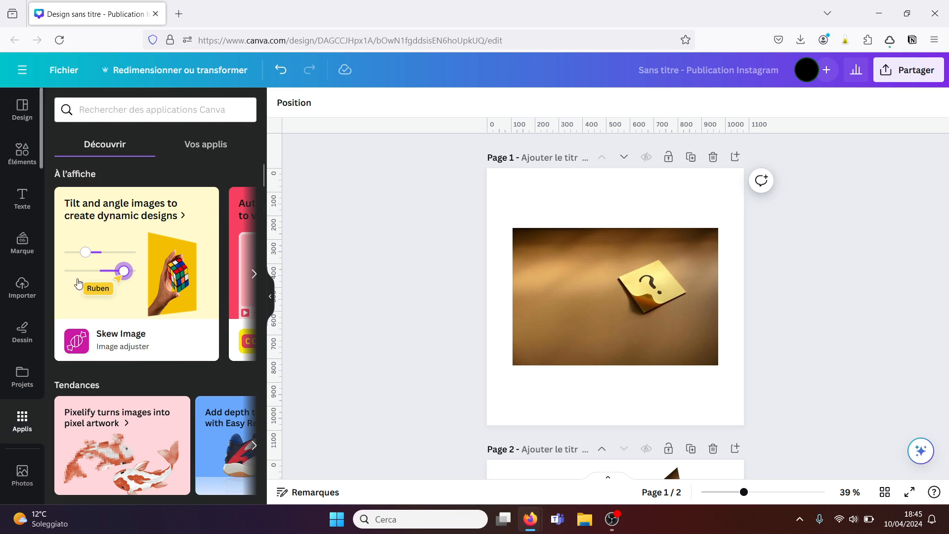
click(123, 104)
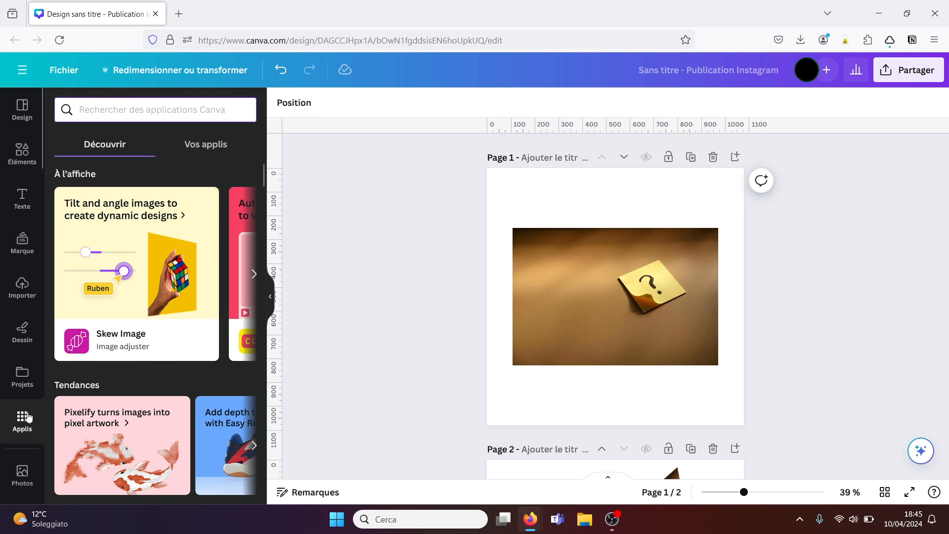
text(moc)
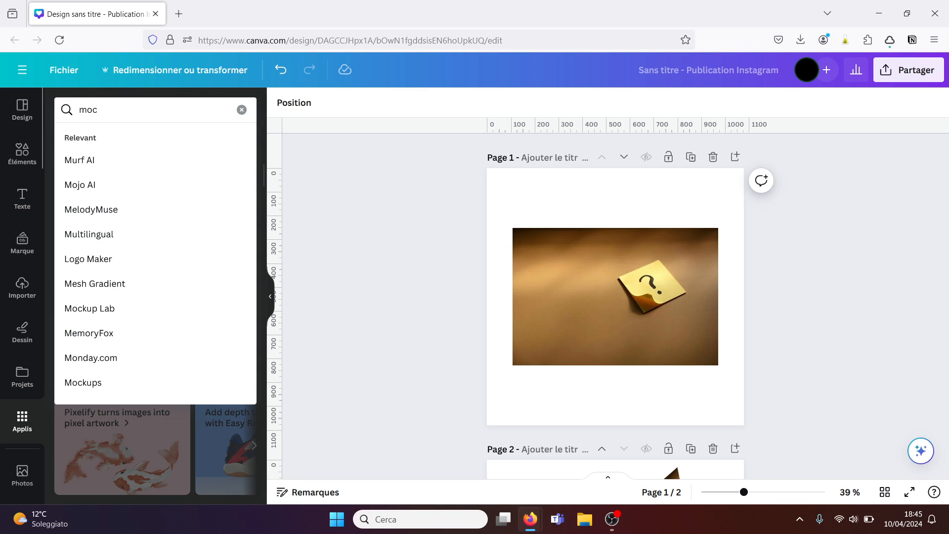
text(ku)
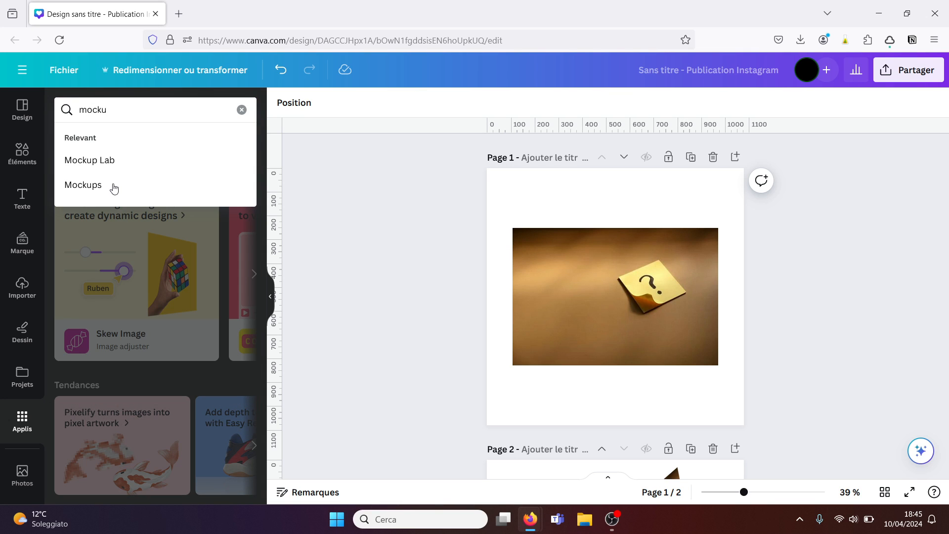
click(112, 186)
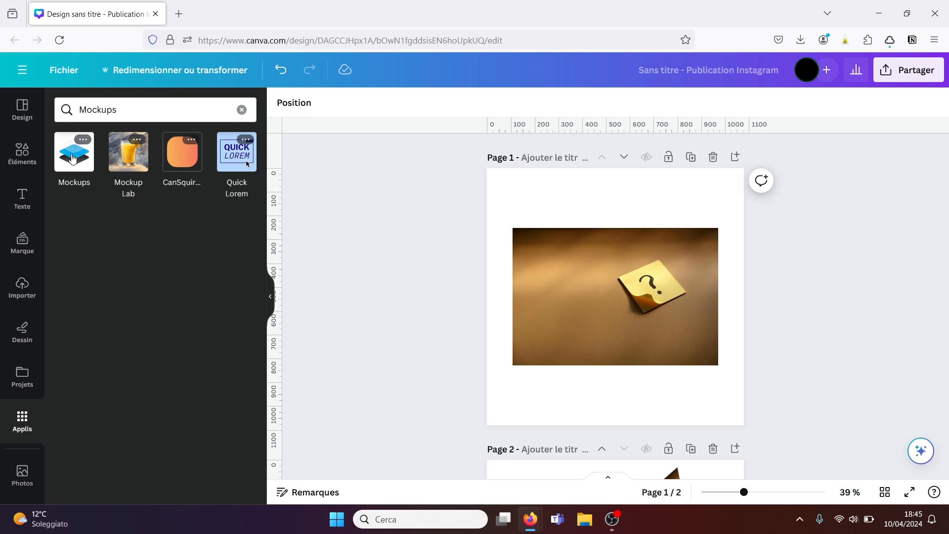
click(73, 157)
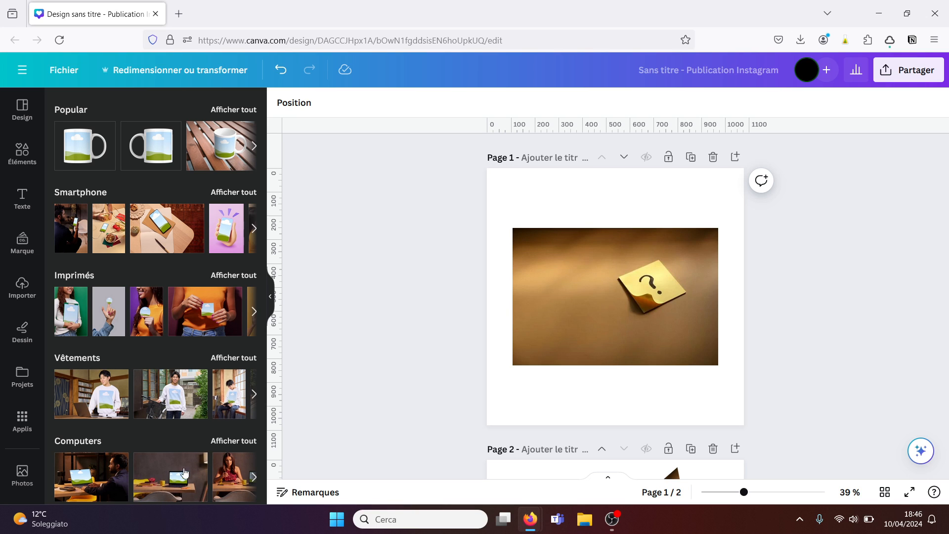
Add the computer mockup of a man at a laptop to page 1, about 760 px wide, and place the sticky-note photo in its screen
click(85, 475)
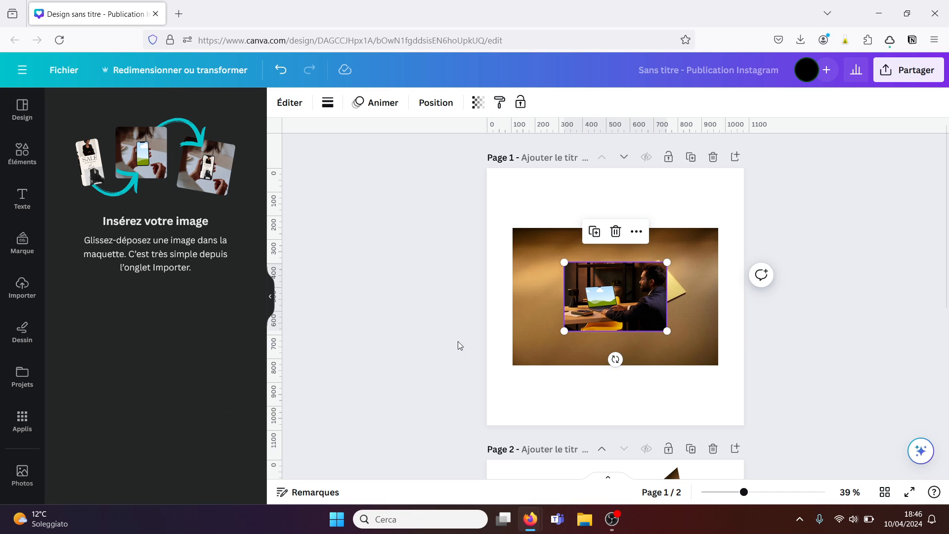
drag(564, 331, 489, 382)
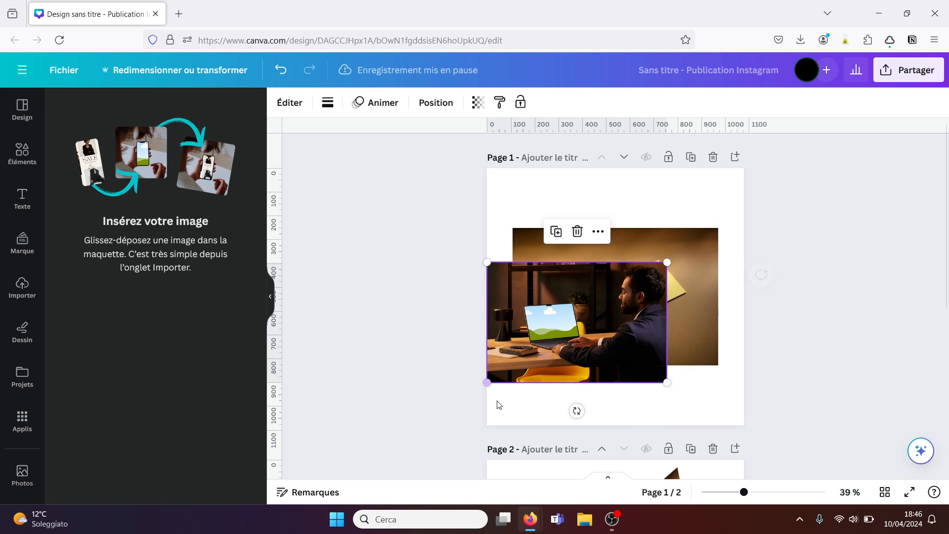
drag(590, 338, 635, 357)
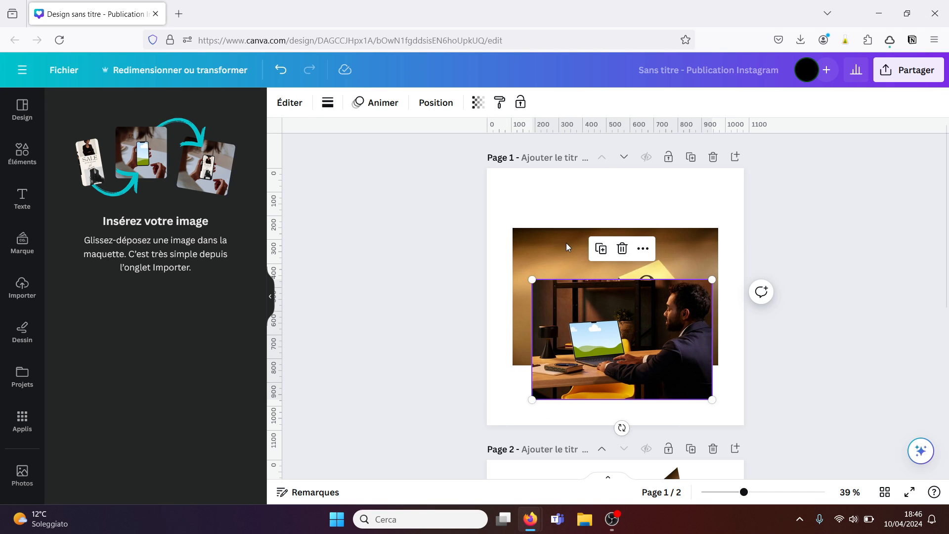
drag(556, 240, 578, 306)
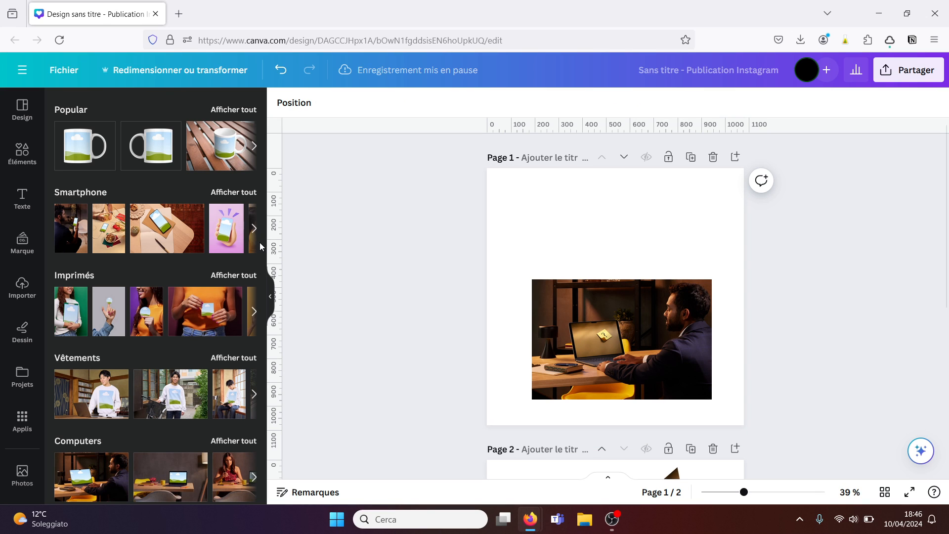
Look through the full collection of popular mockups, and collapse the side panel
click(235, 108)
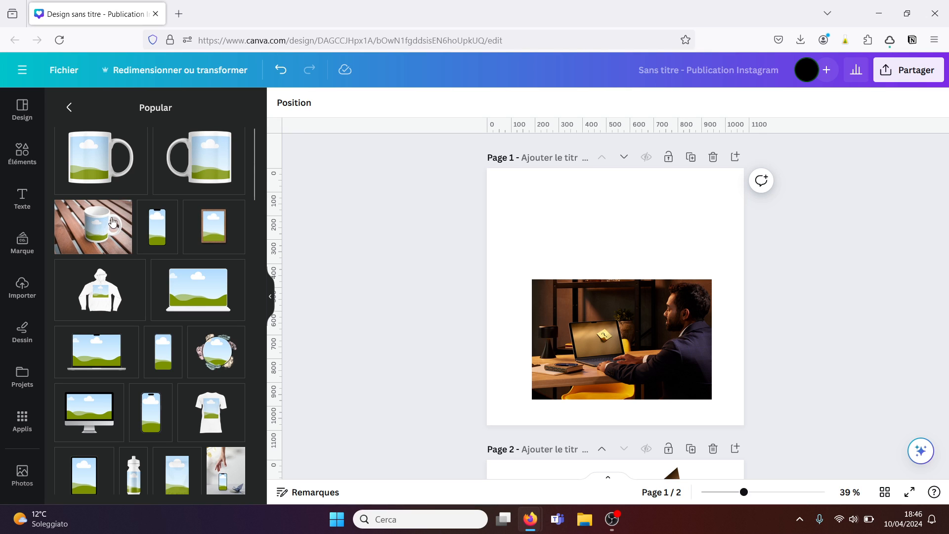
drag(253, 177, 253, 413)
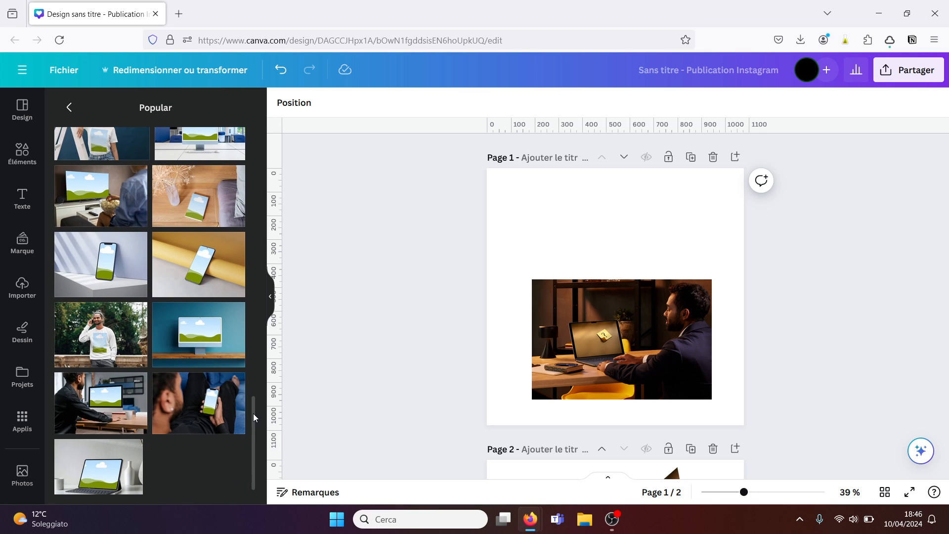
click(271, 296)
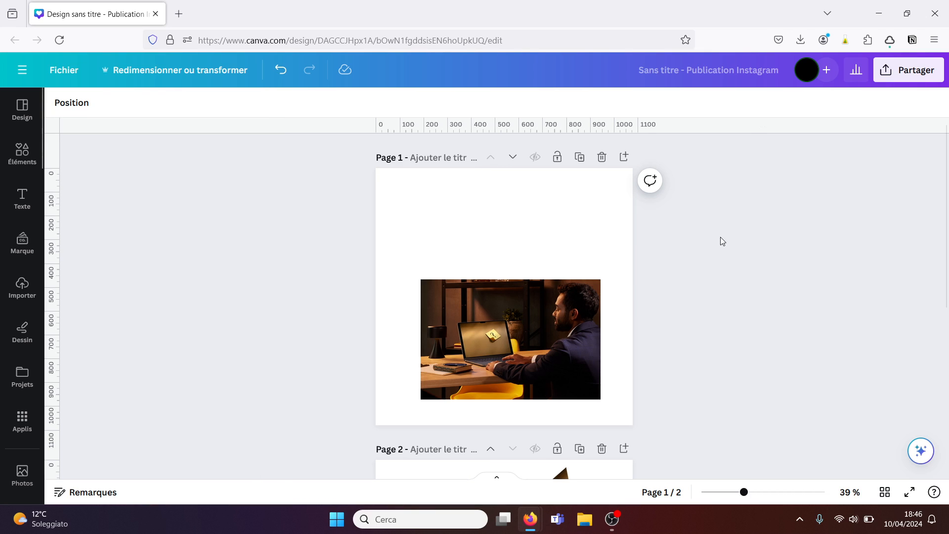